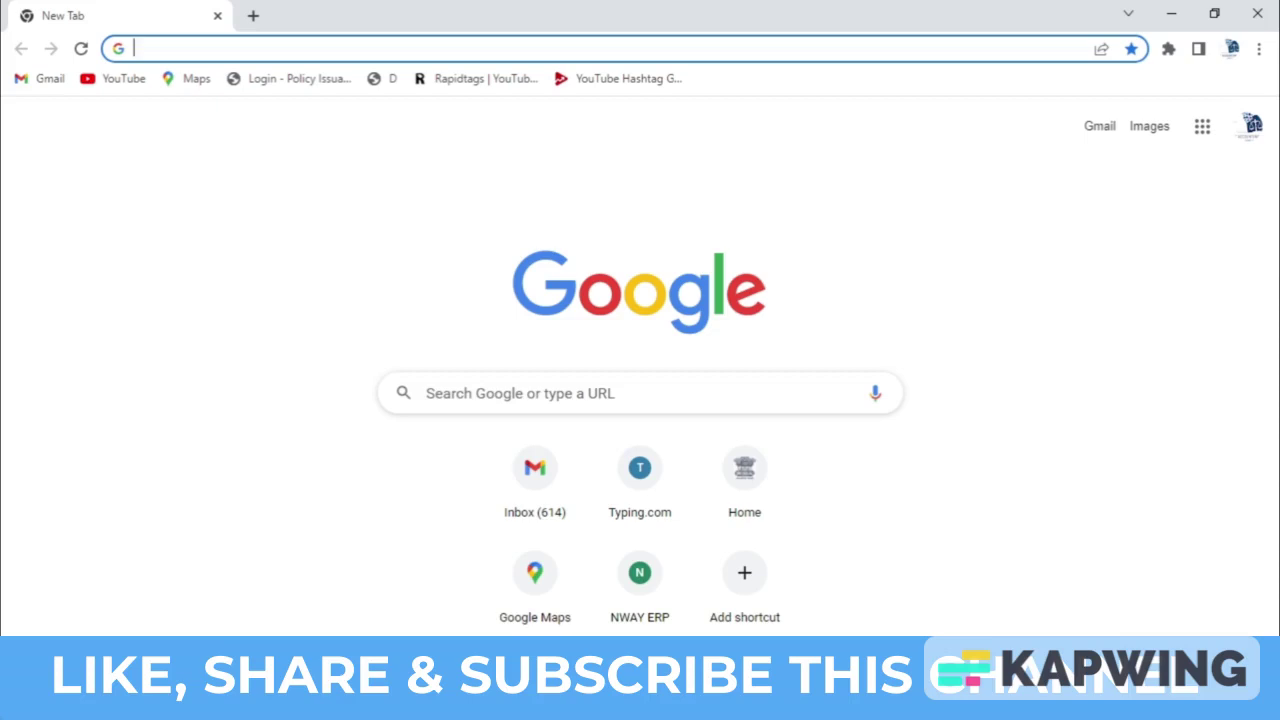
Search Google for 'gst.gov.in login' by typing GST and picking that suggestion
left_click(524, 398)
type("G")
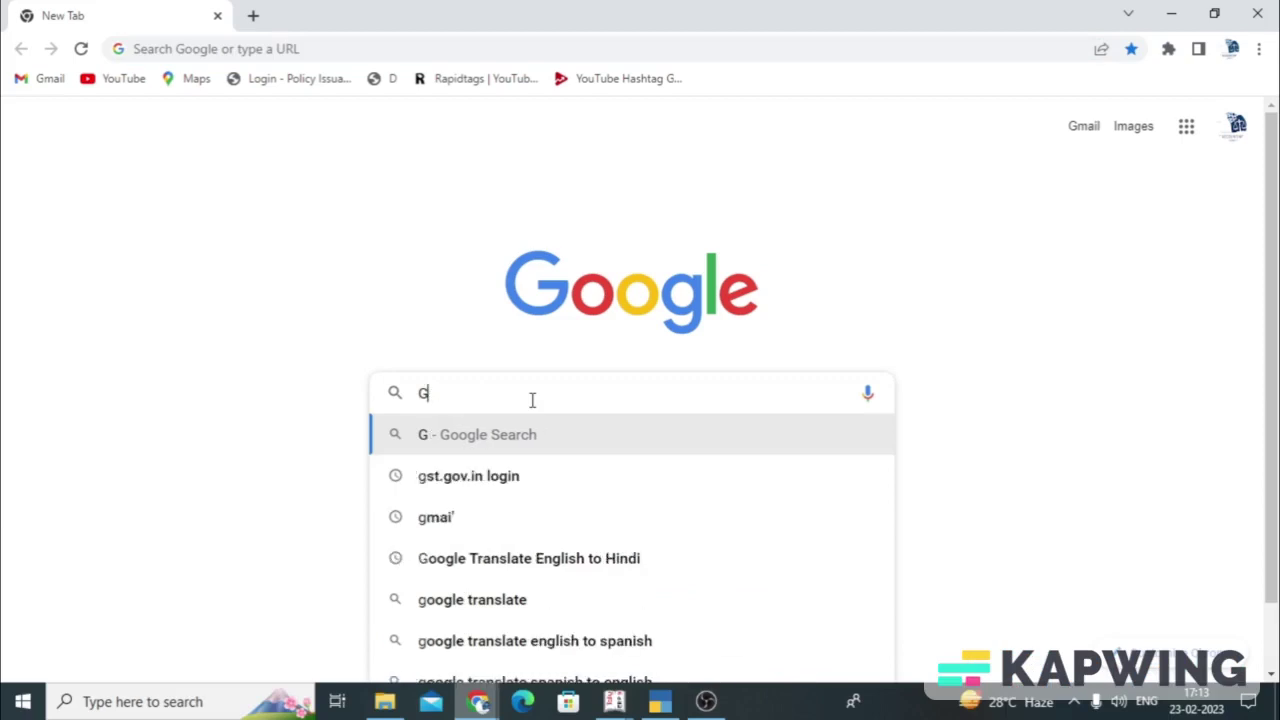
type("ST")
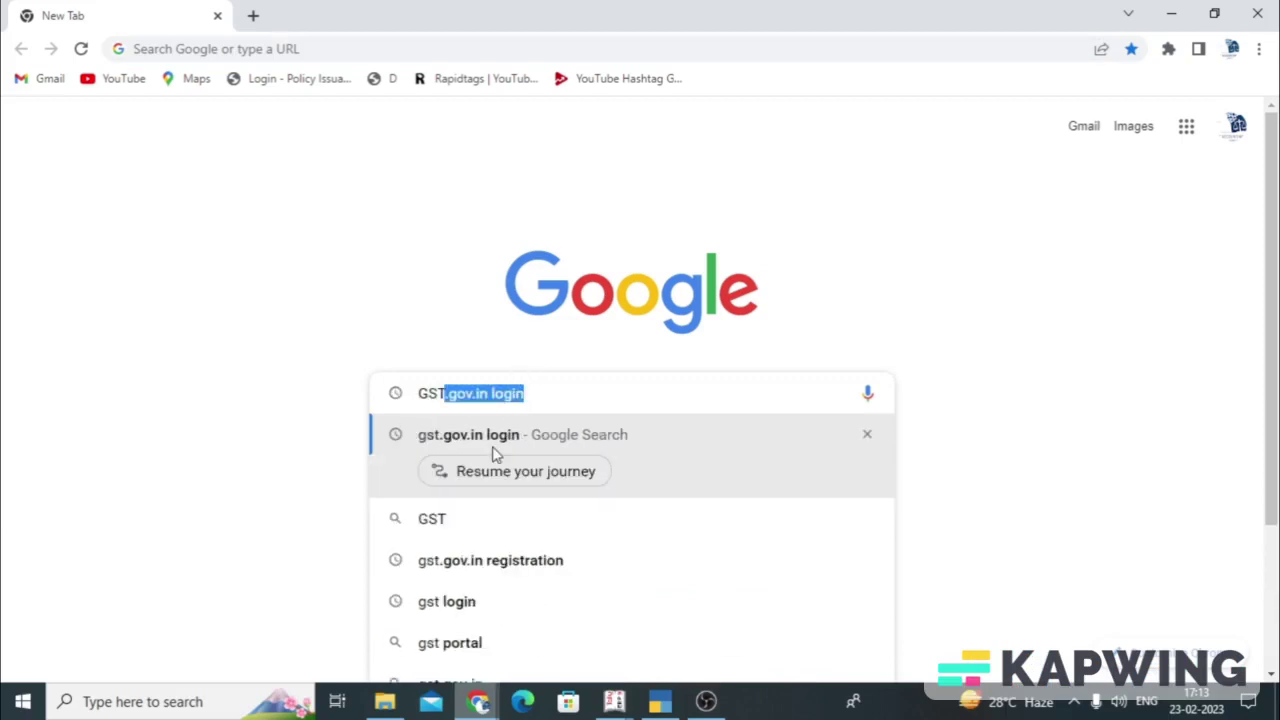
left_click(494, 444)
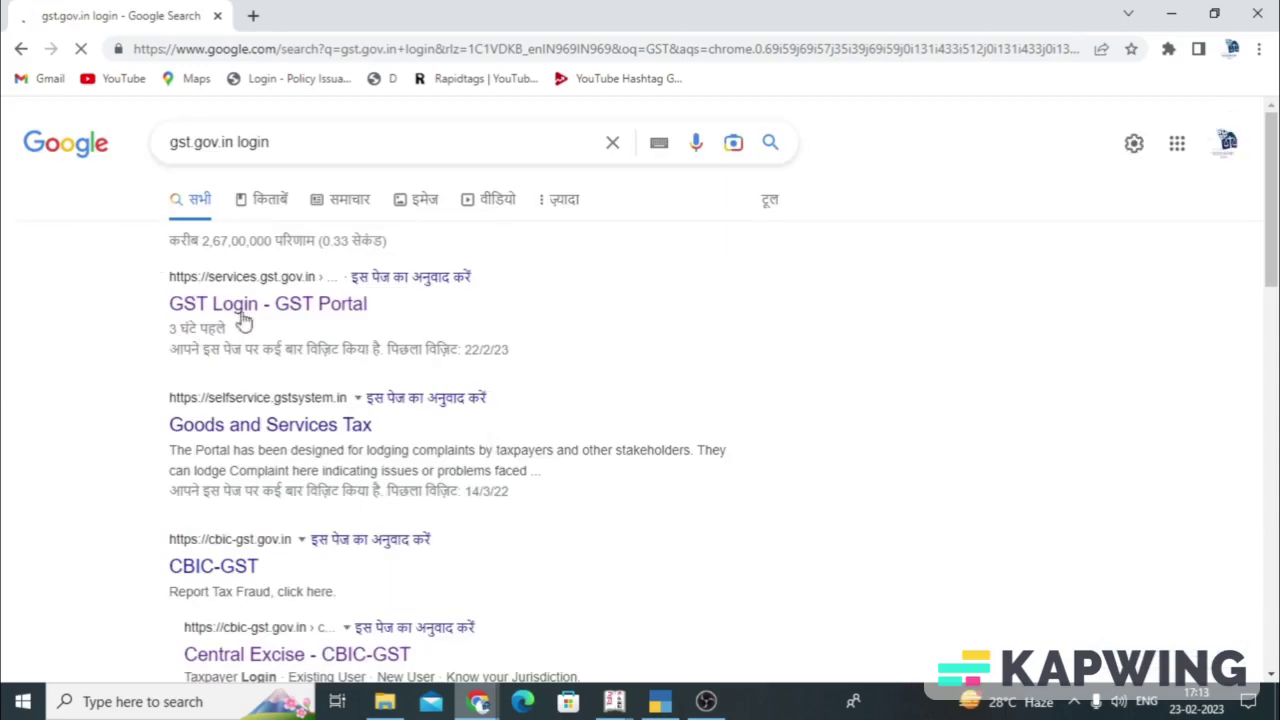
Open the GST Portal login page and sign in with the username, password and captcha
left_click(242, 316)
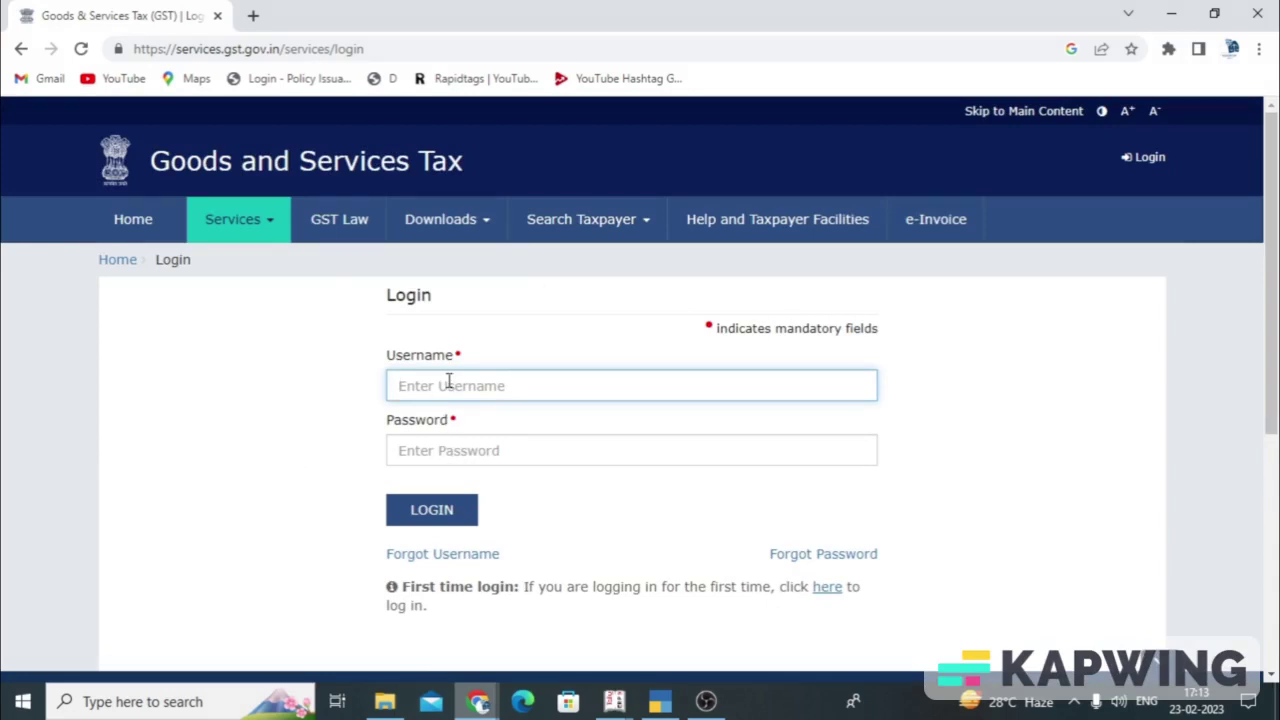
type("goya")
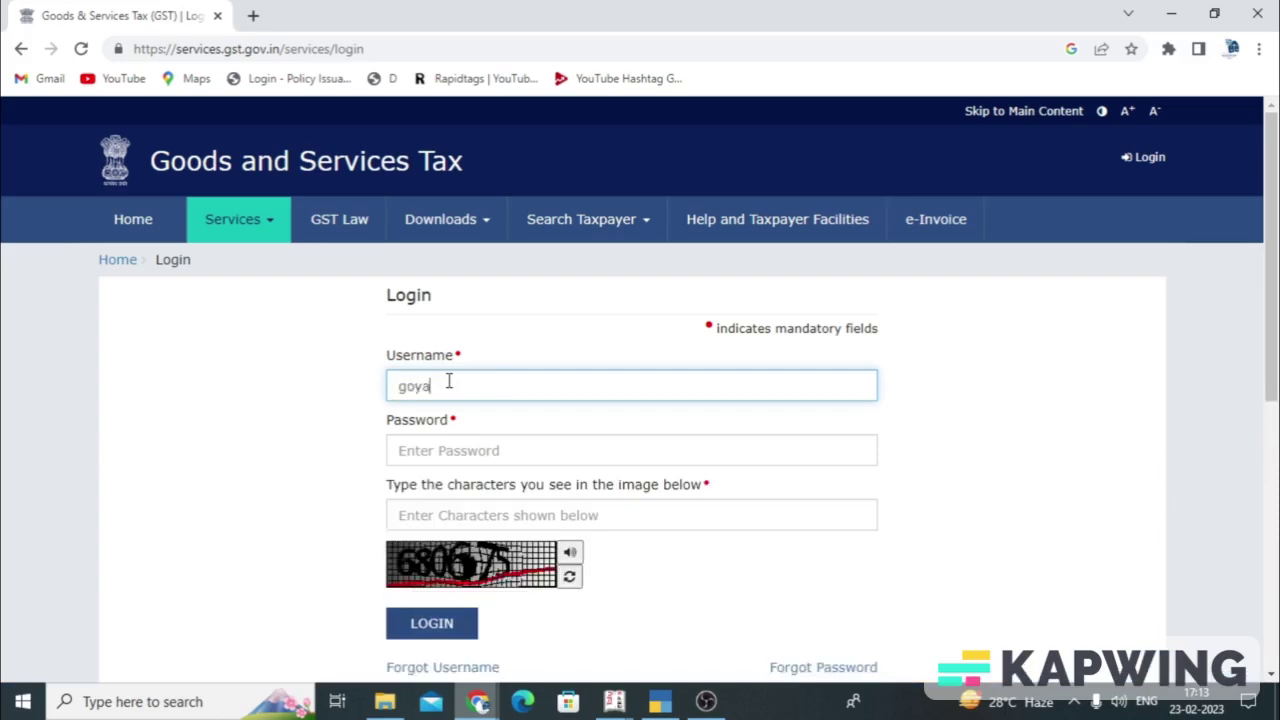
key("BackSpace")
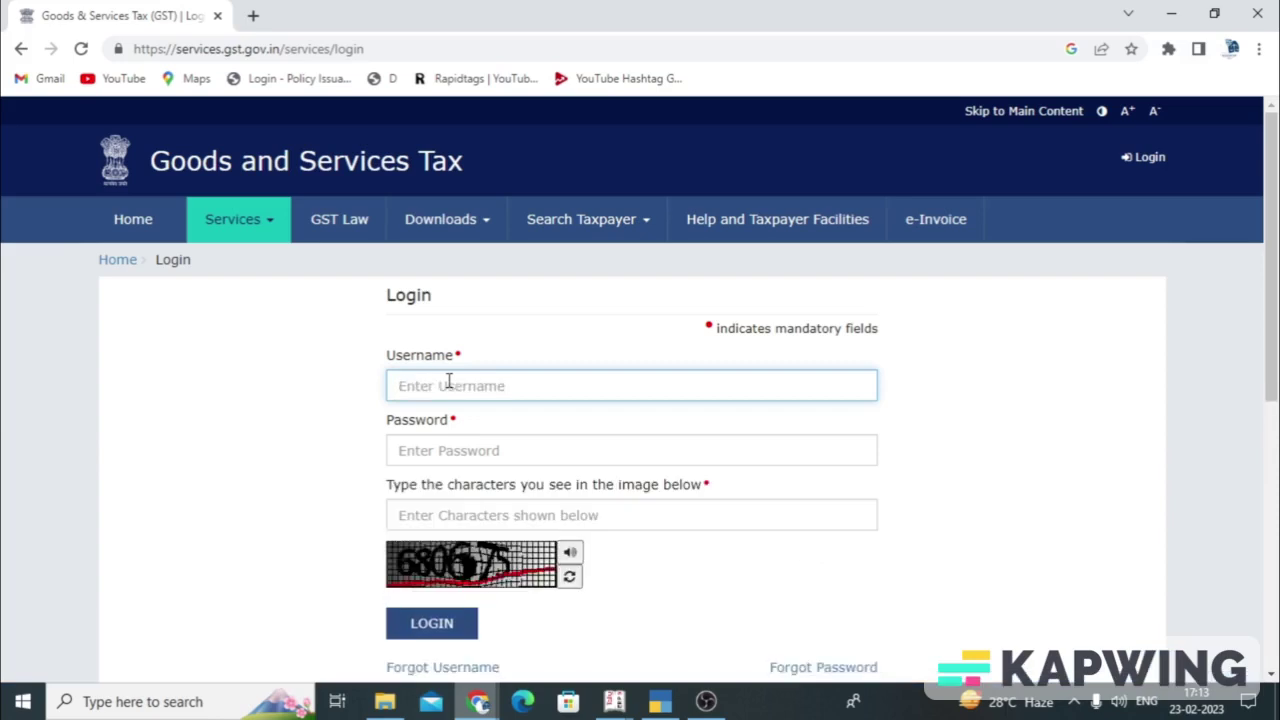
type("G")
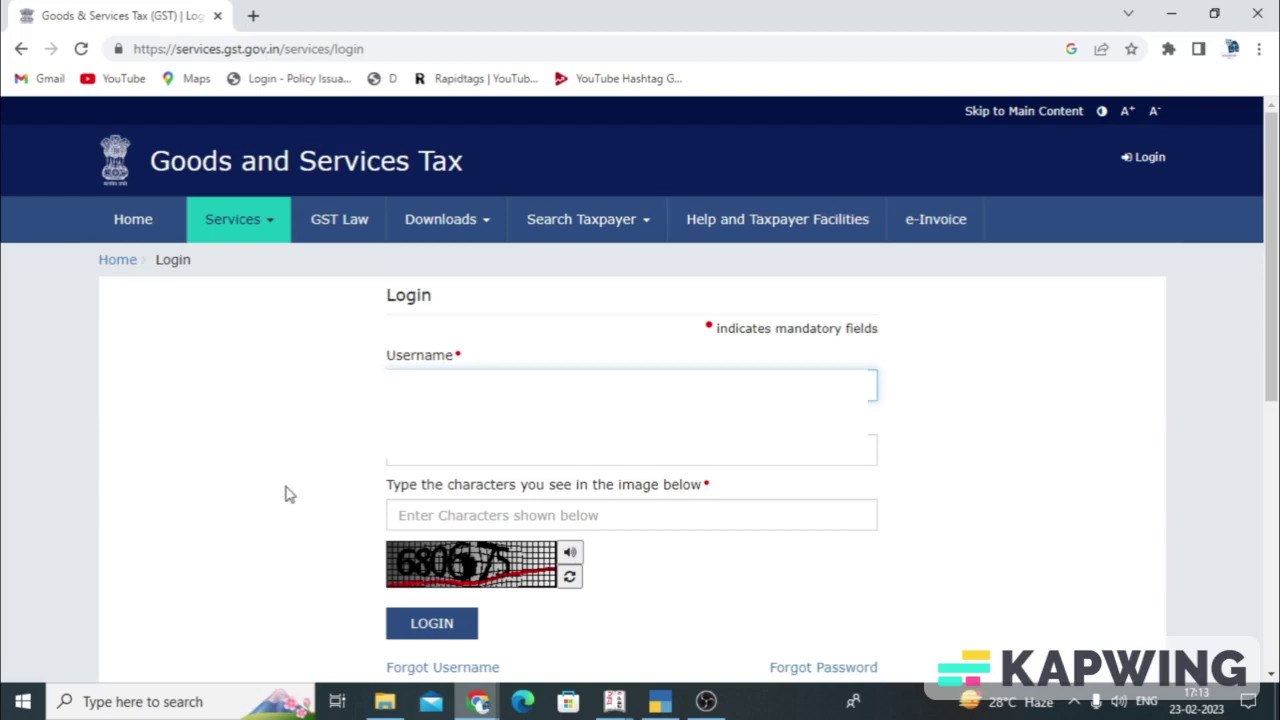
left_click(395, 459)
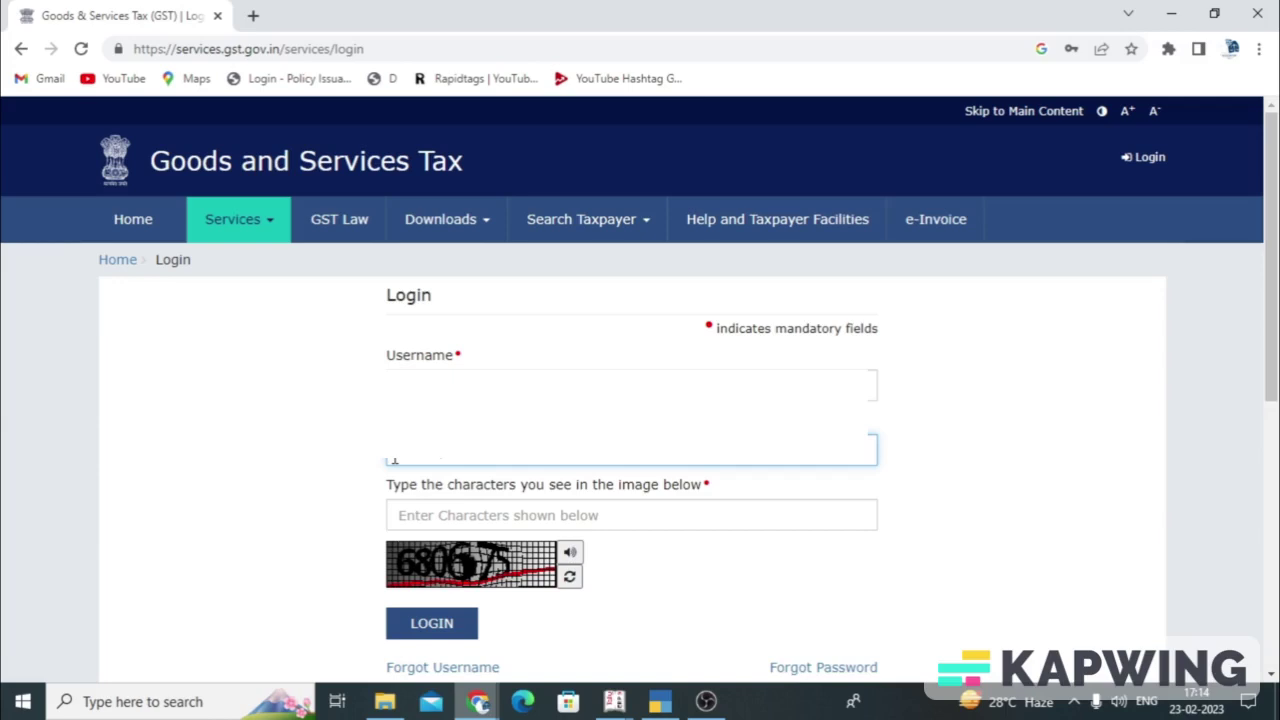
left_click(407, 513)
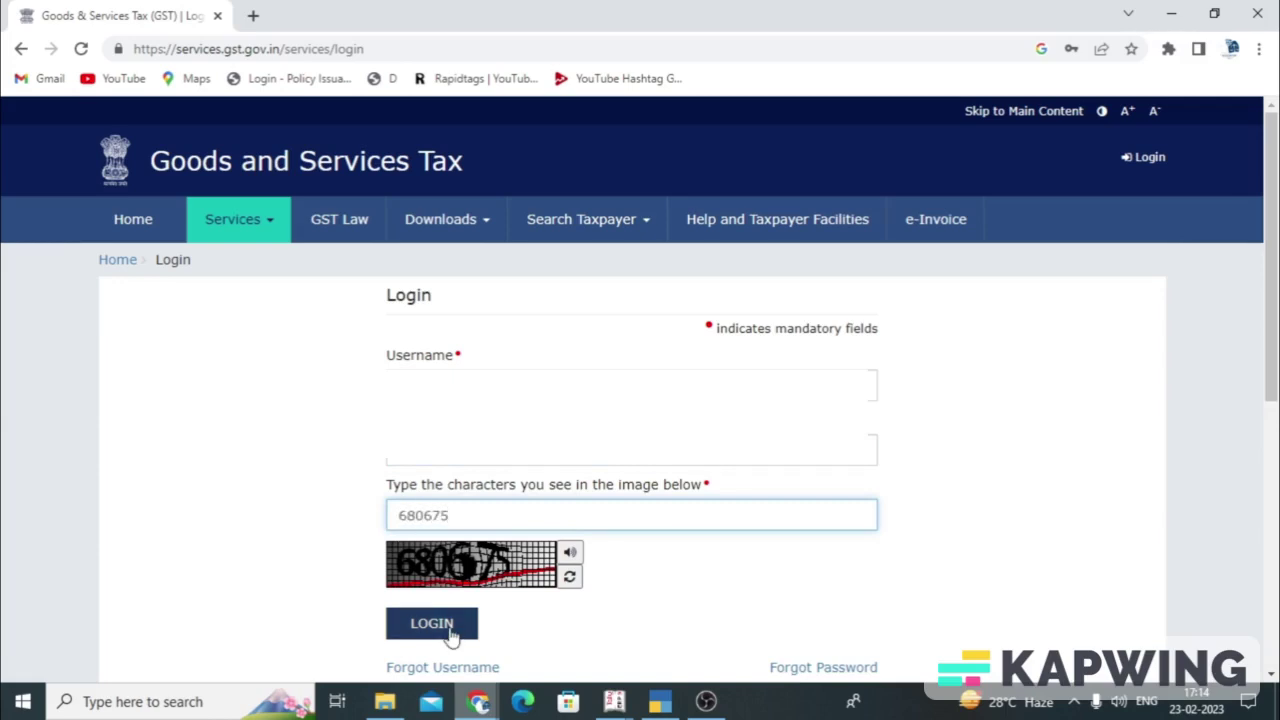
left_click(450, 635)
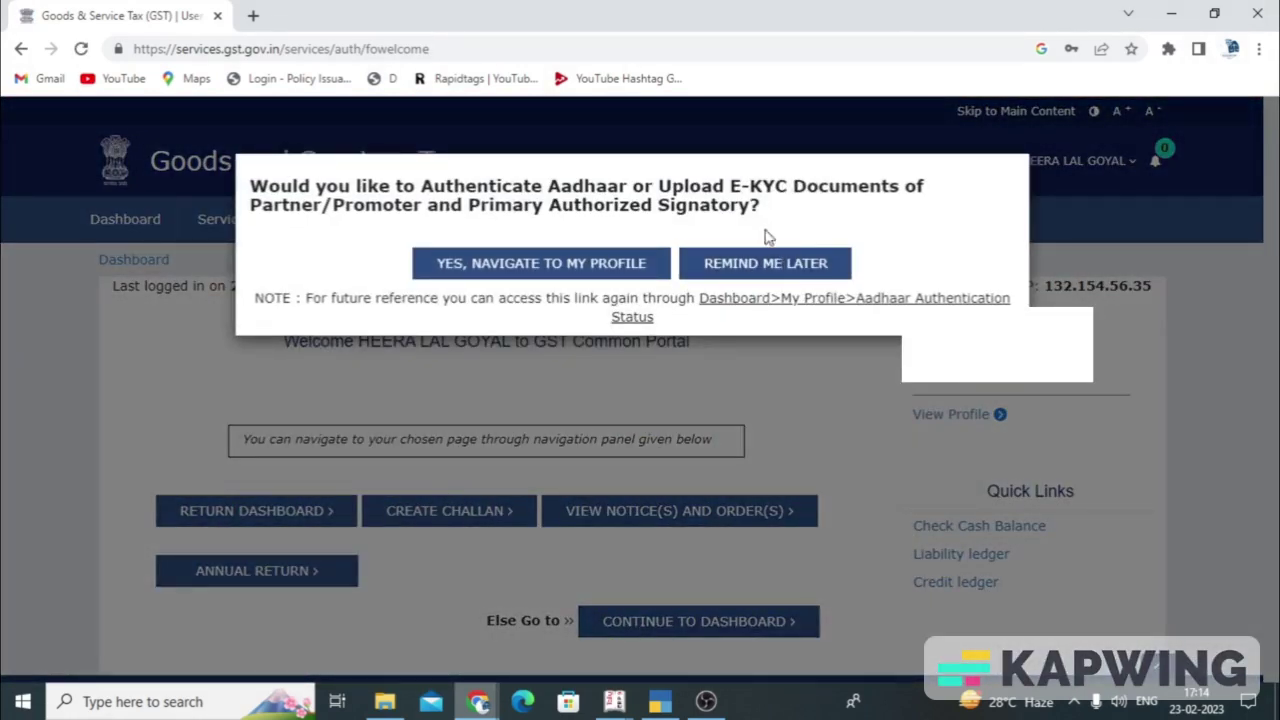
Postpone the Aadhaar authentication prompt with Remind Me Later and go to the Return Dashboard
left_click(752, 263)
scroll(305, 625, "down", 1)
scroll(310, 621, "down", 1)
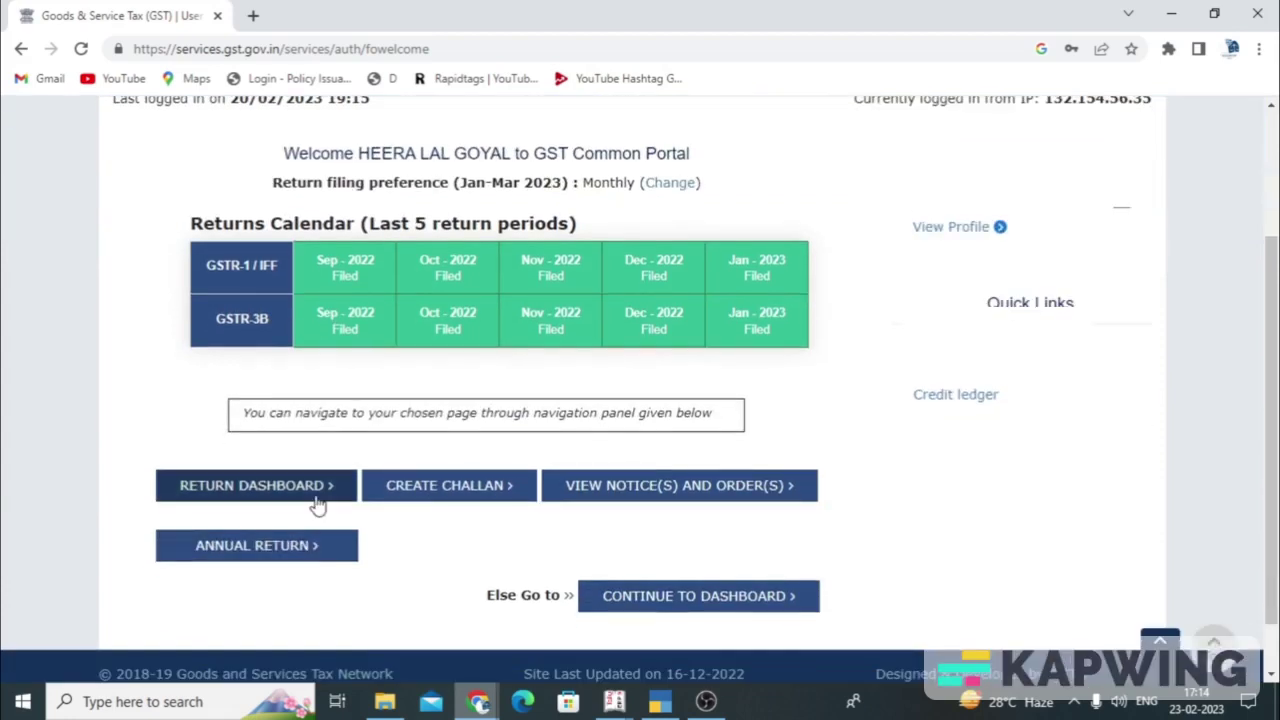
left_click(318, 500)
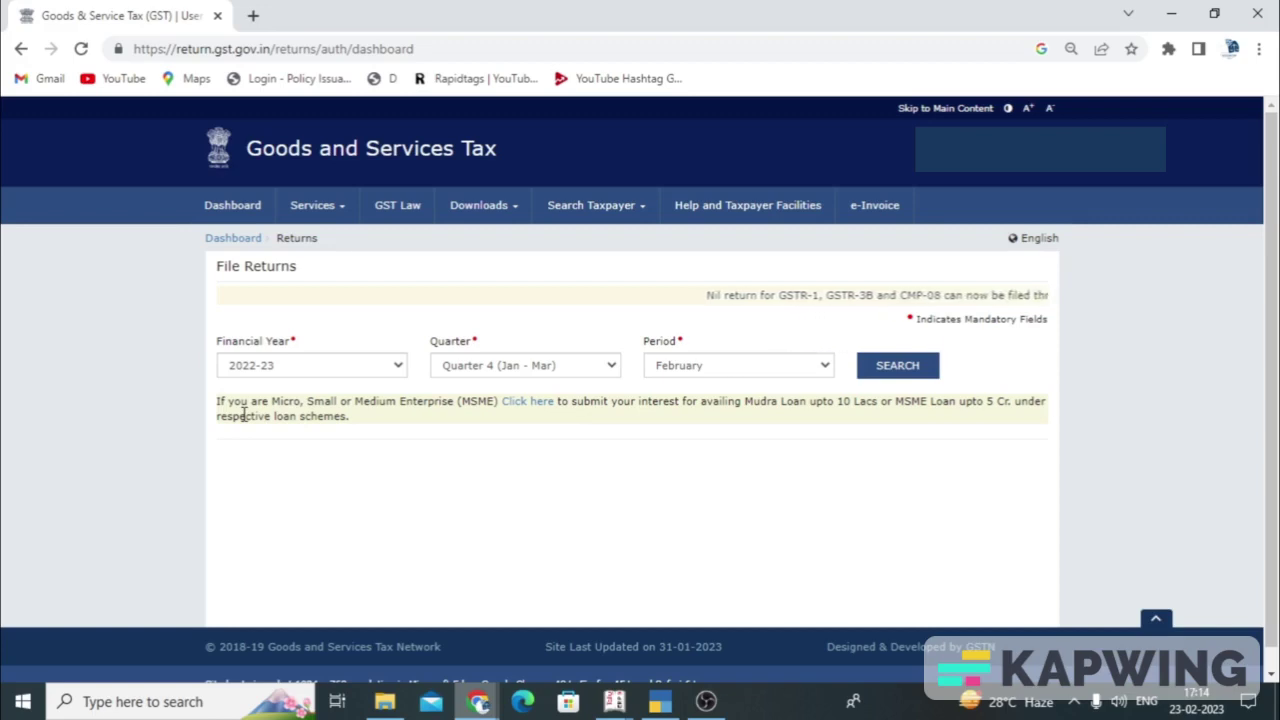
Search returns for Financial Year 2022-23, Quarter 4 (Jan - Mar), period January
left_click(396, 367)
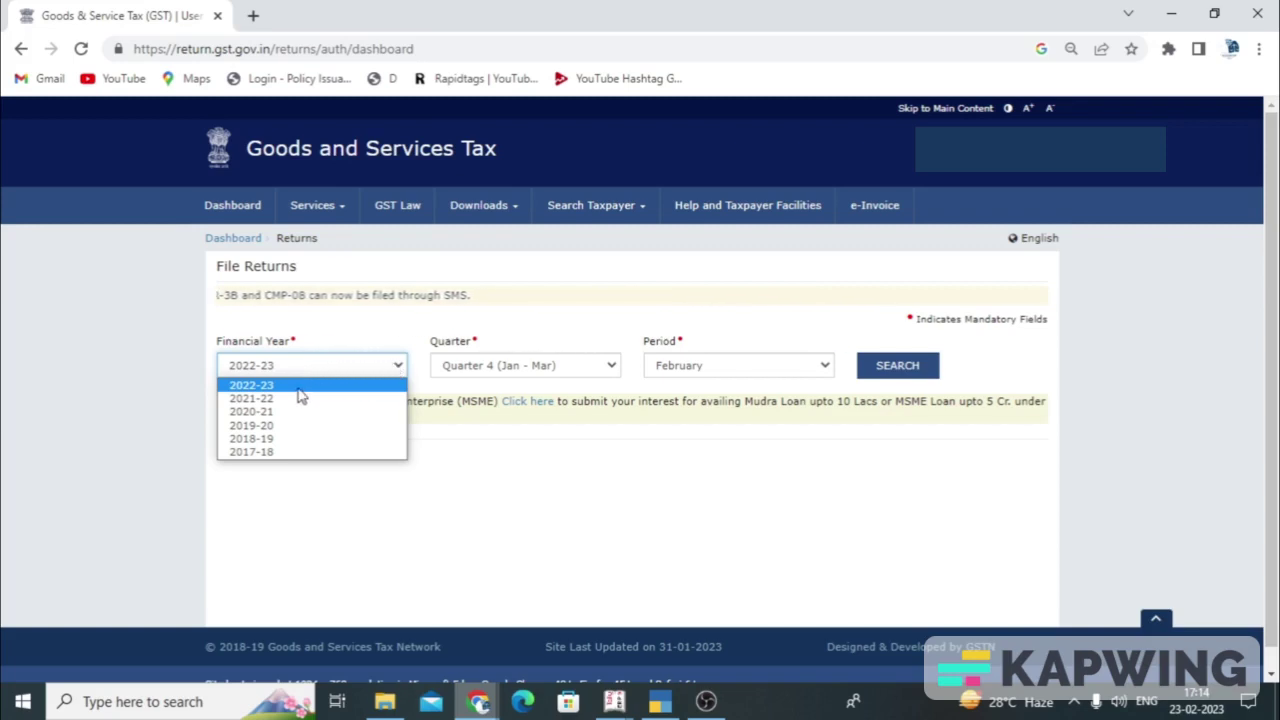
left_click(299, 390)
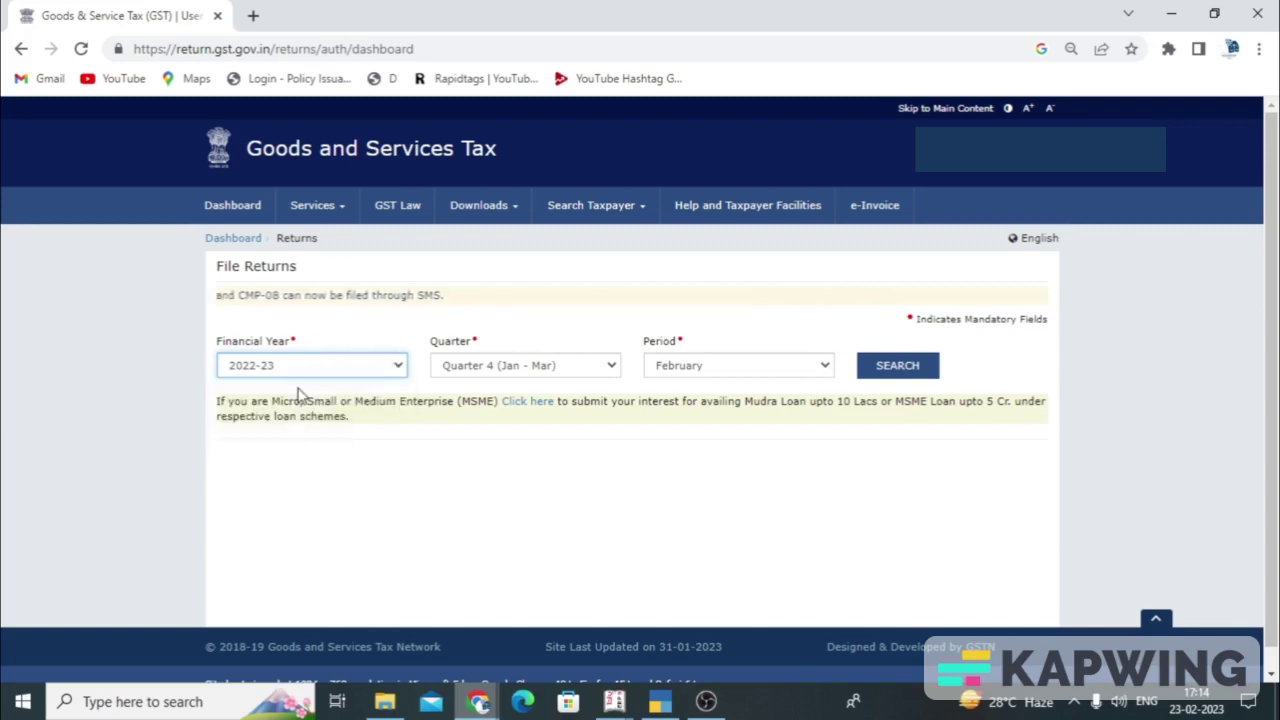
left_click(613, 369)
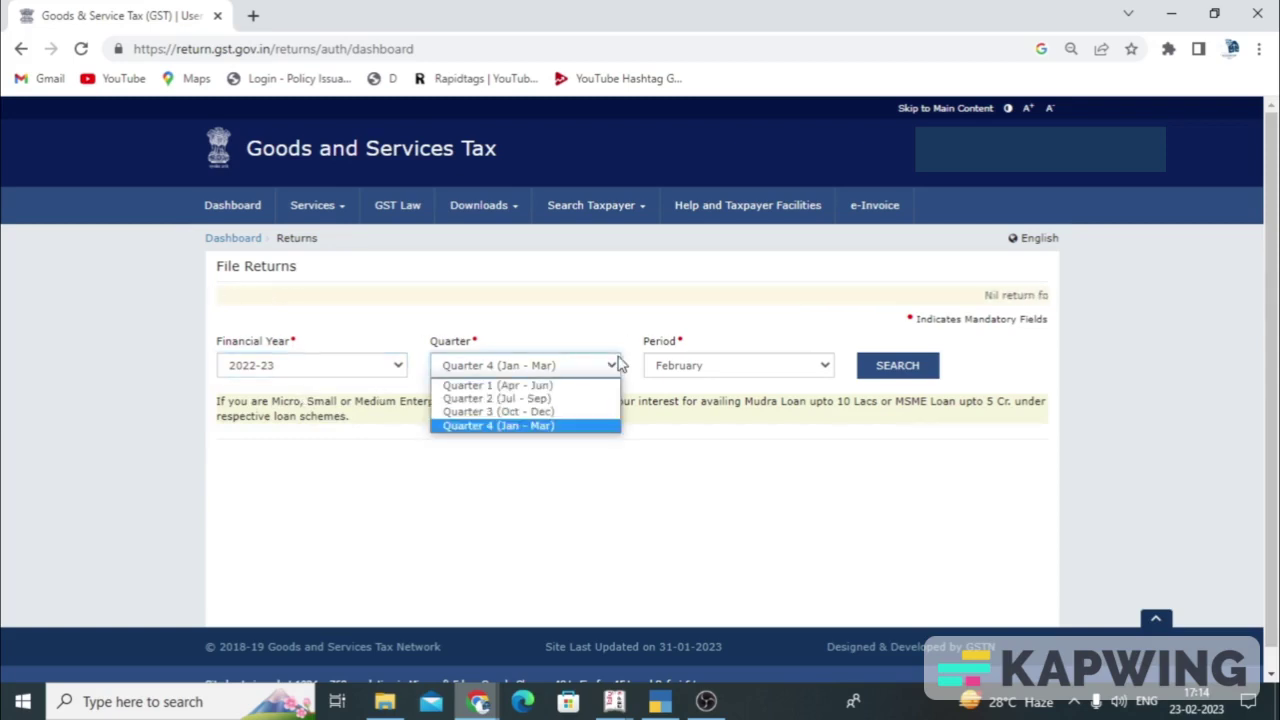
left_click(572, 427)
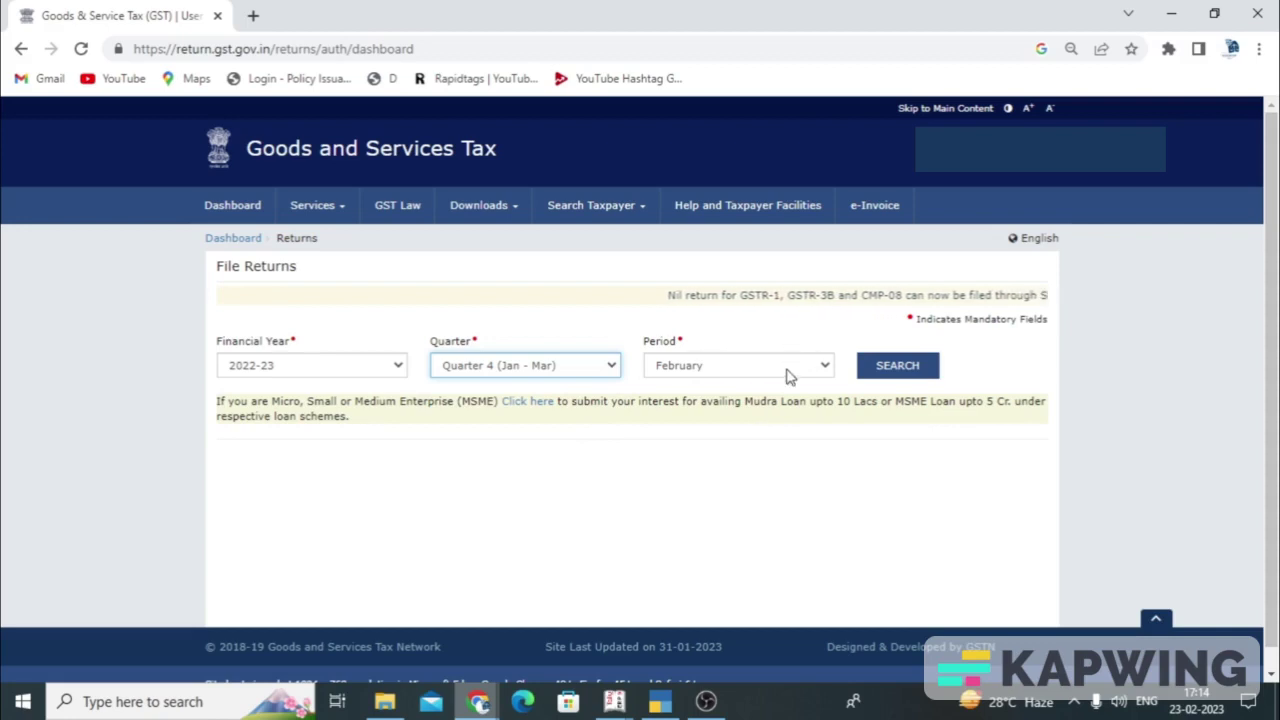
left_click(818, 367)
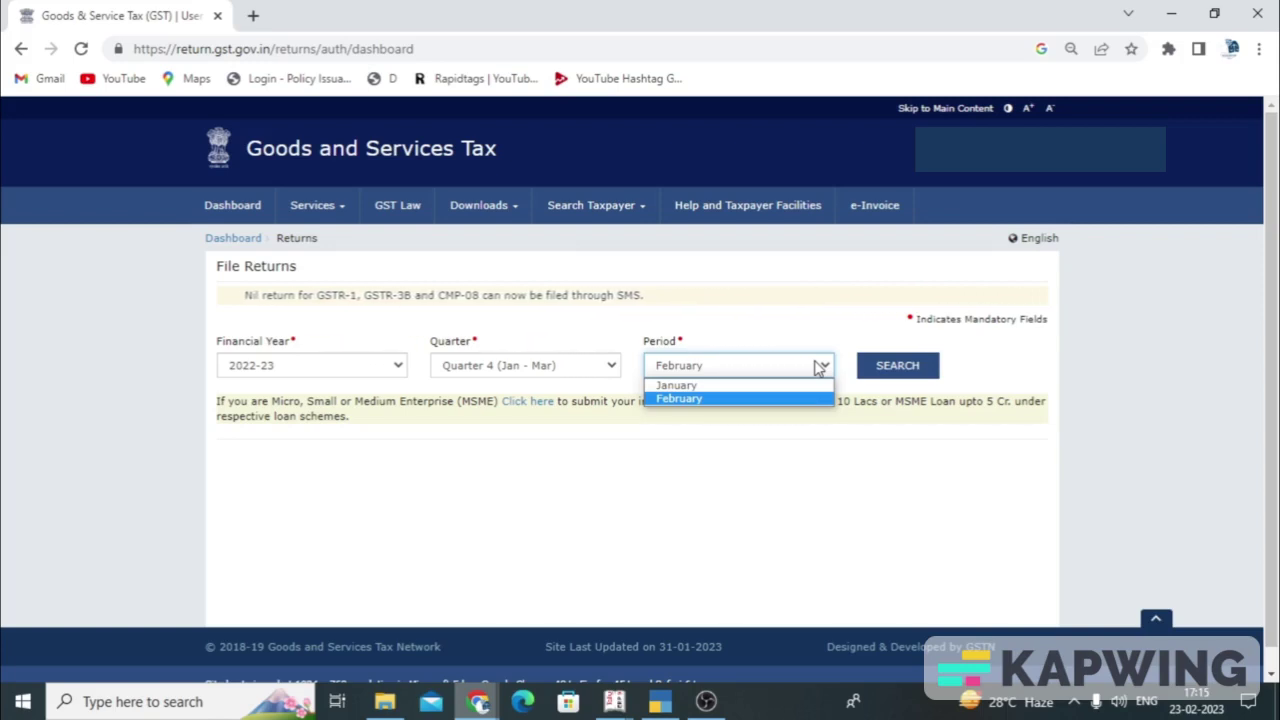
left_click(790, 386)
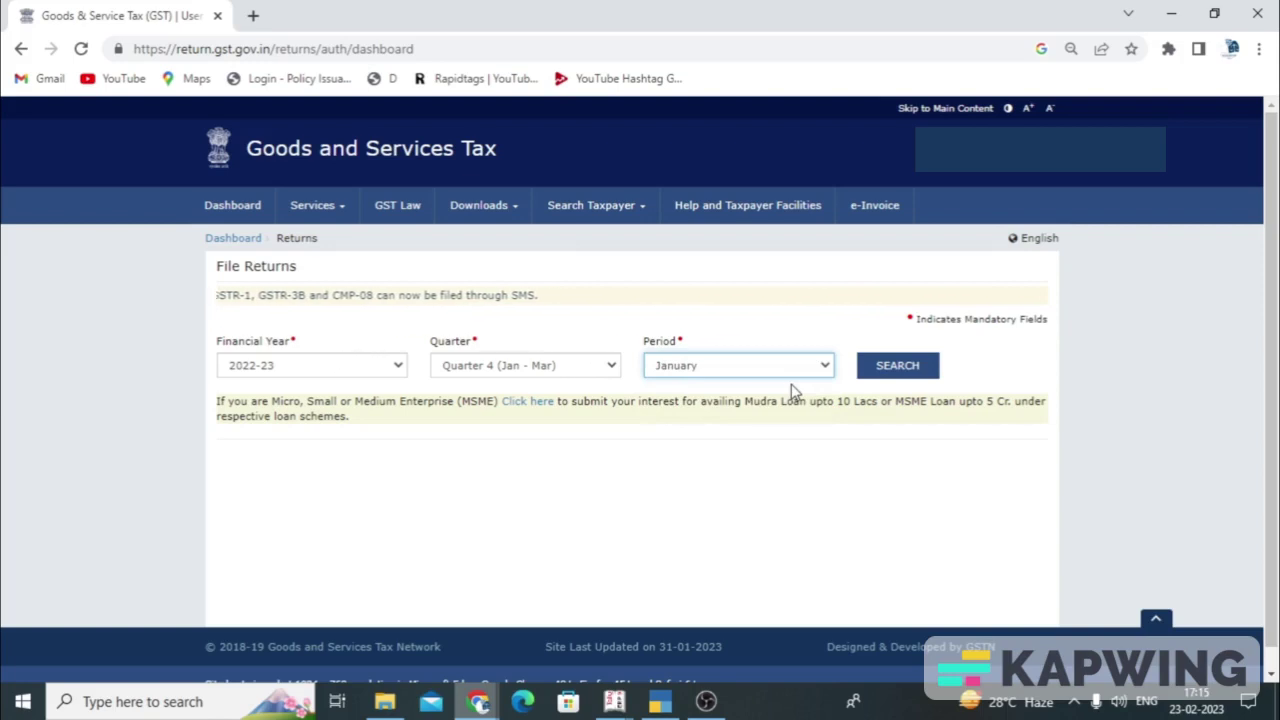
left_click(920, 369)
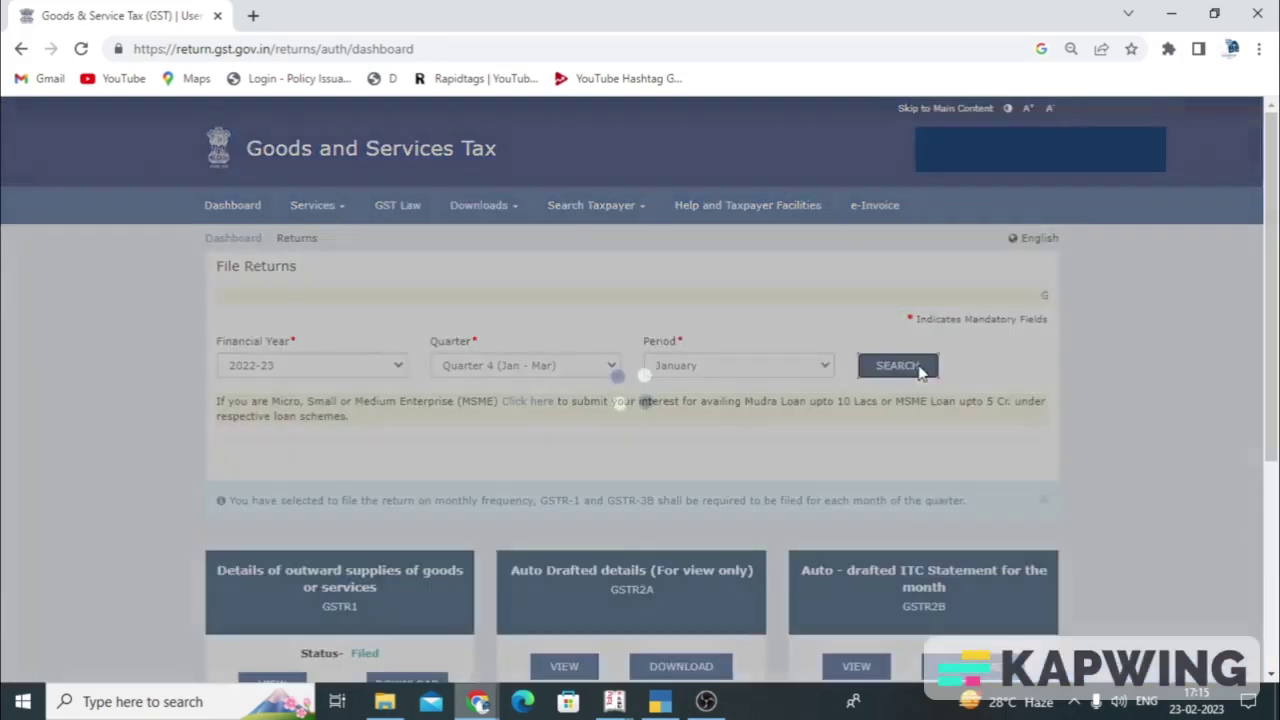
From the GSTR2B tile's download page, generate and download the January GSTR-2B Excel file
scroll(591, 514, "down", 3)
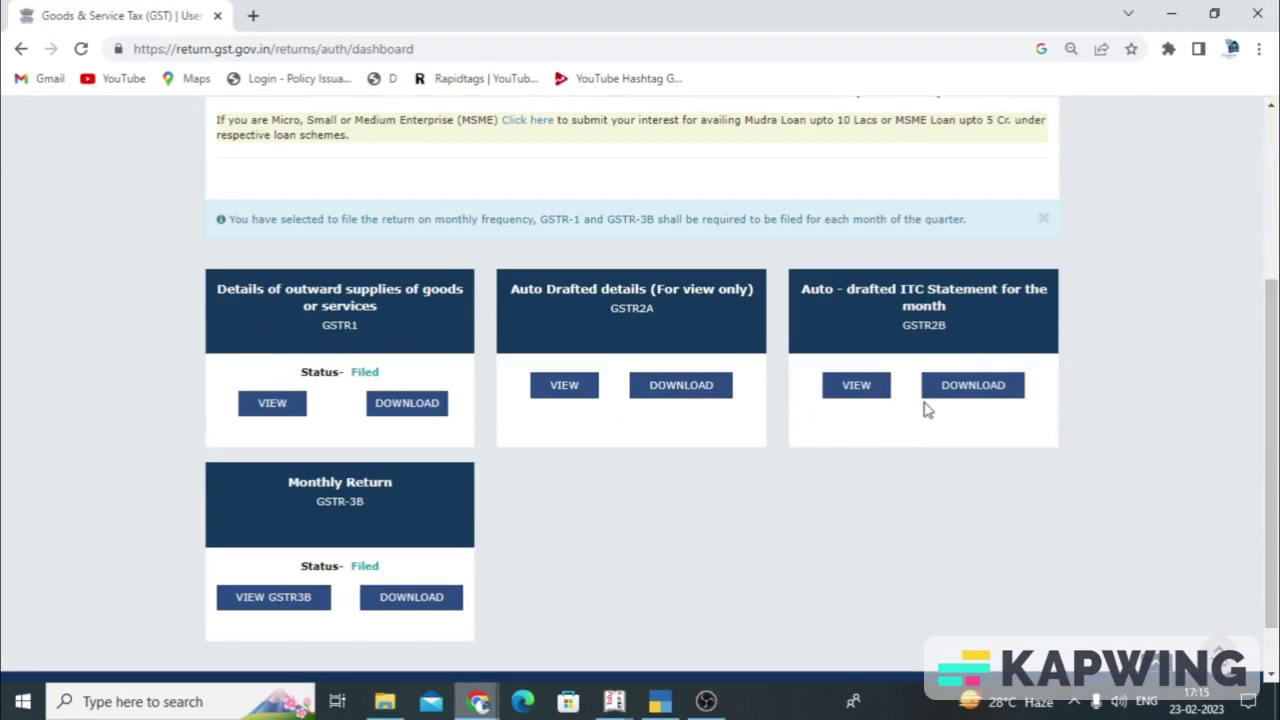
left_click(968, 390)
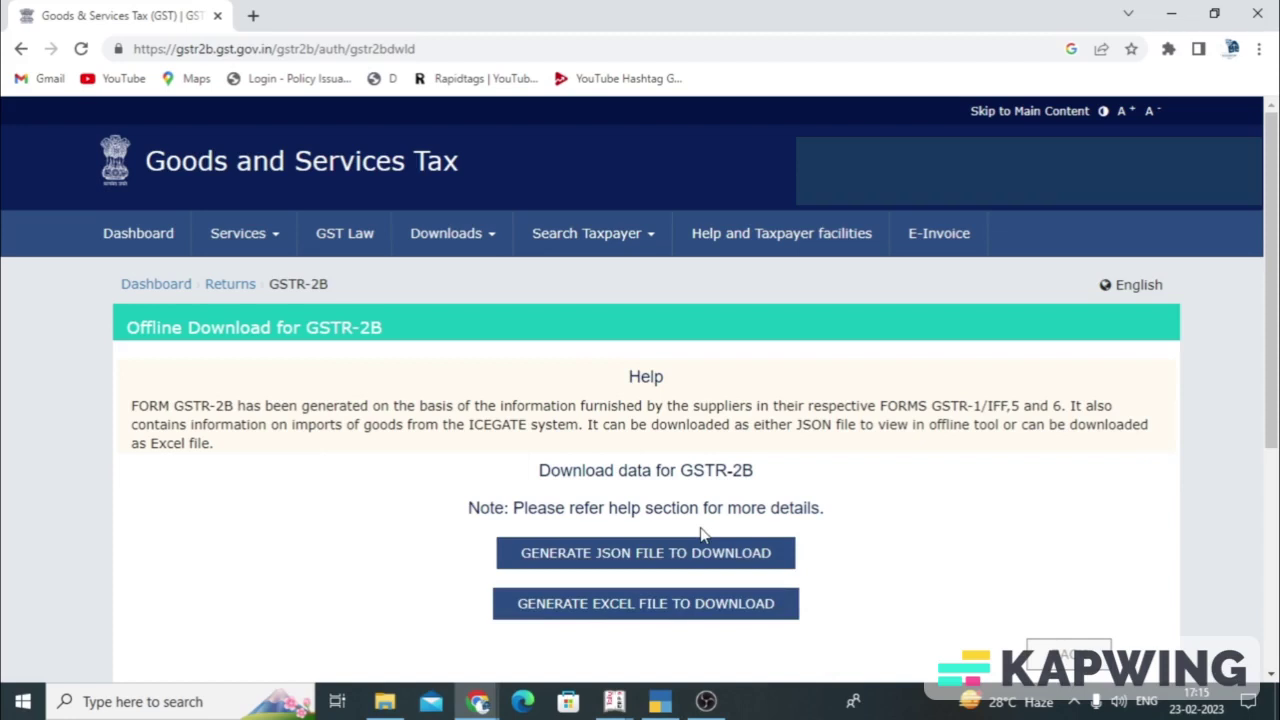
scroll(700, 540, "down", 2)
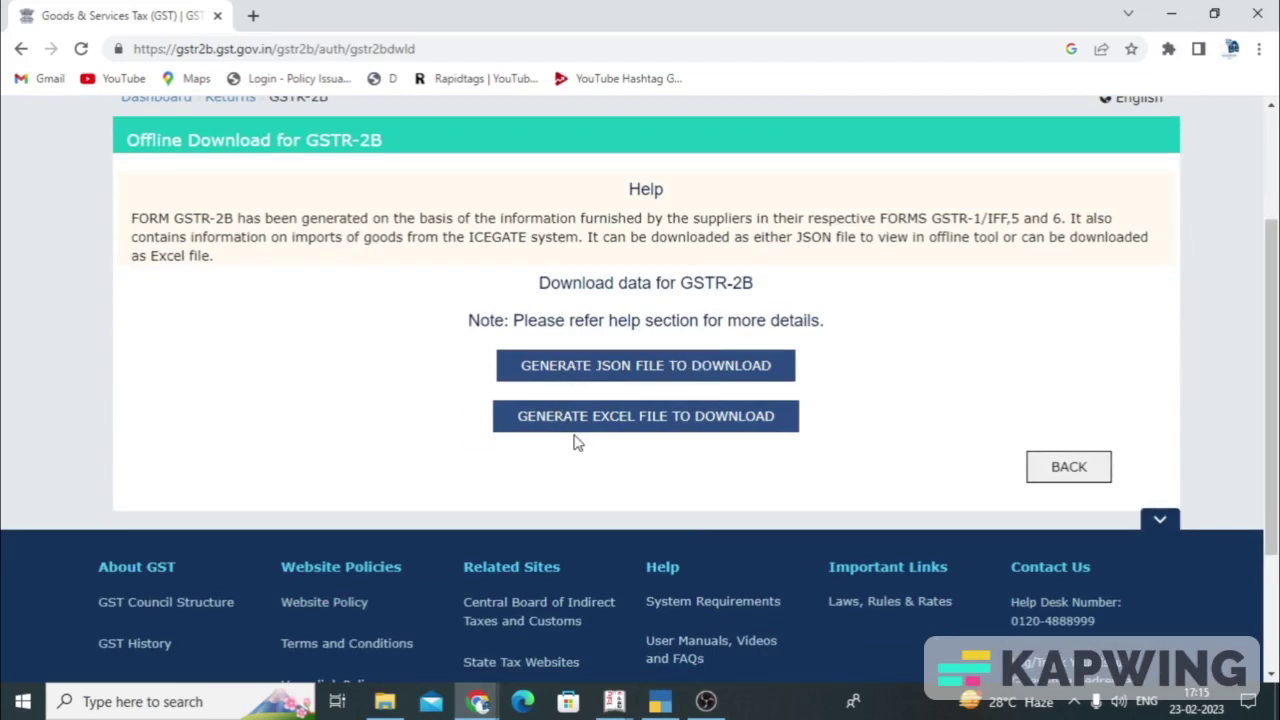
left_click(607, 416)
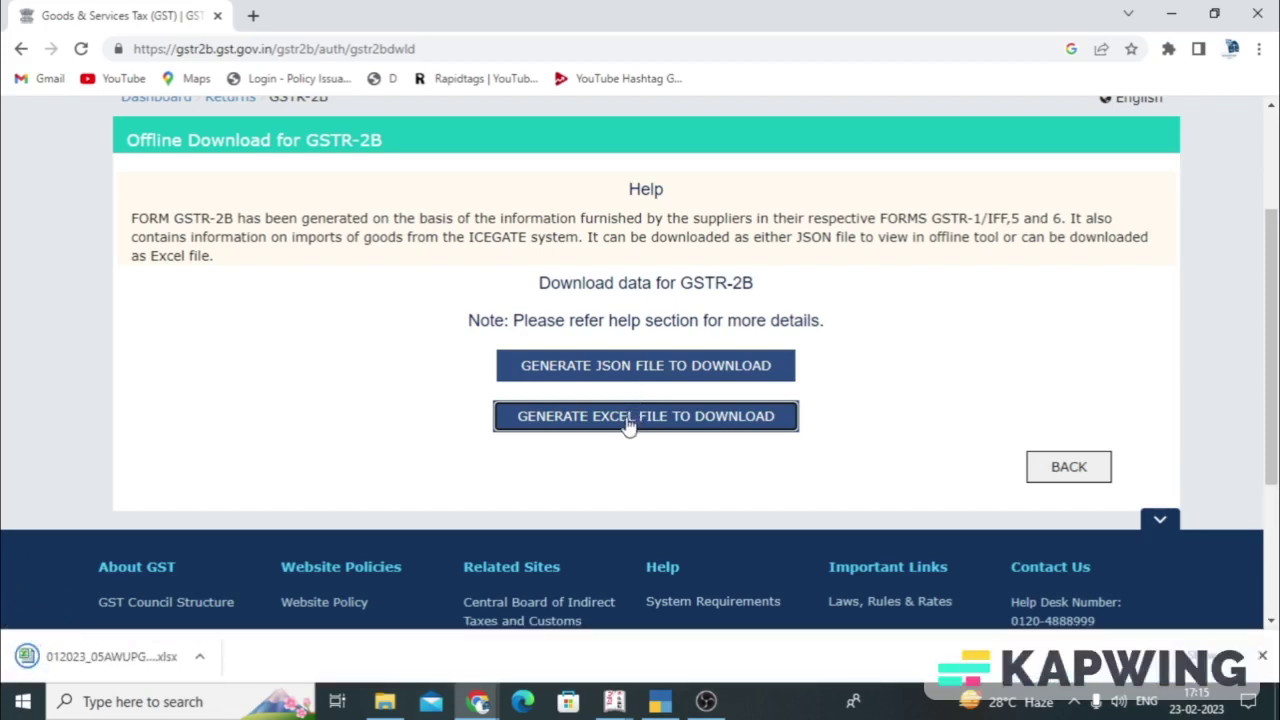
left_click(198, 658)
Open the 012023 GSTR-2B .xlsx from its folder and view the ITC Available, ITC not available, B2B and B2BA sheets
left_click(253, 592)
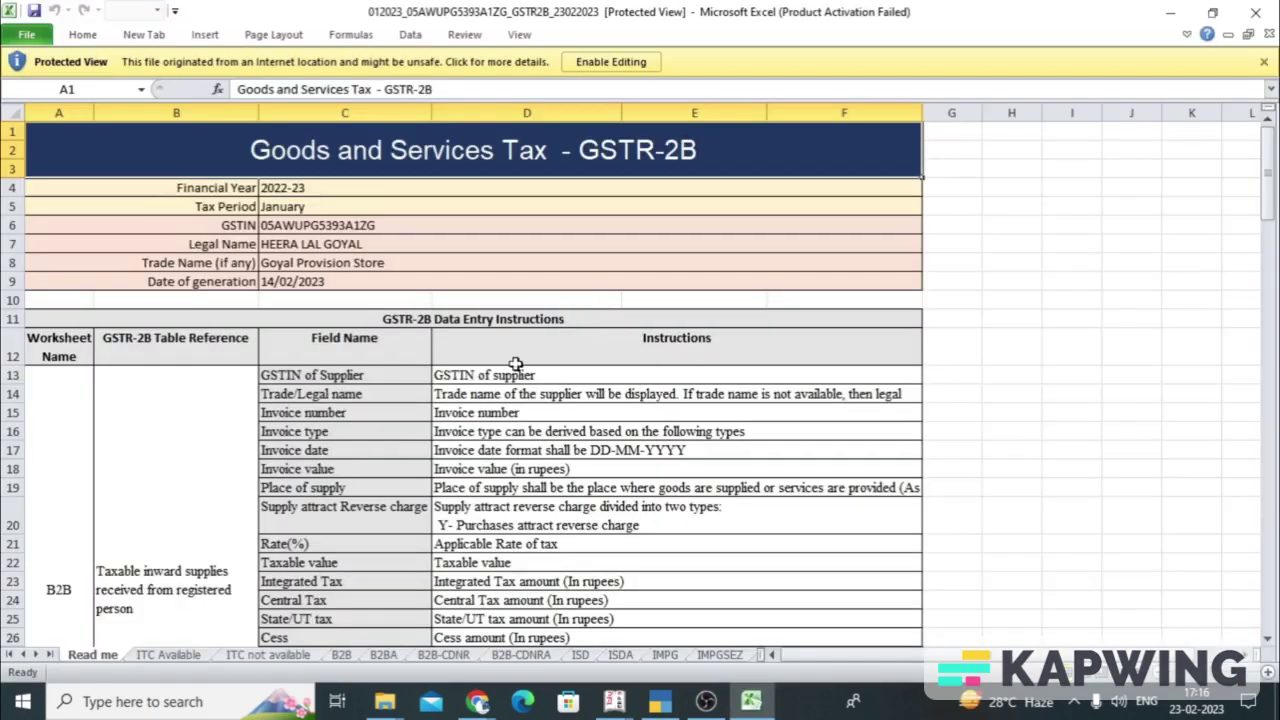
left_click(150, 655)
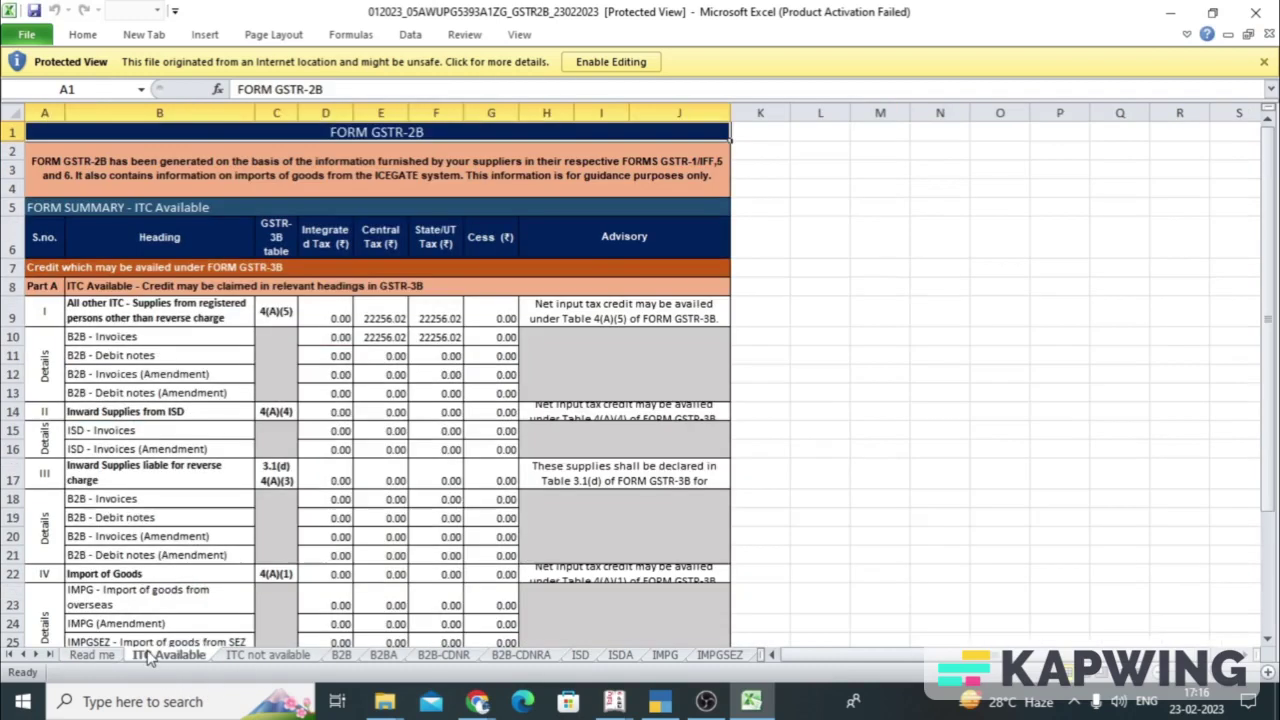
left_click(290, 656)
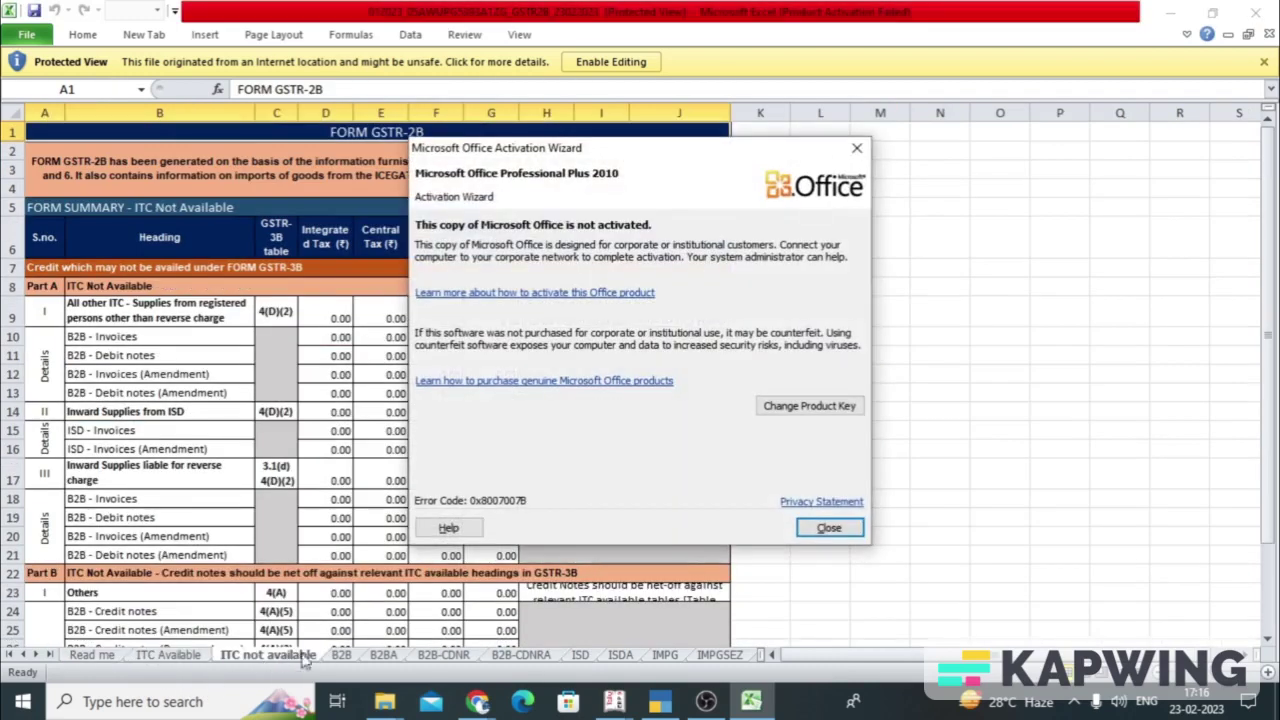
left_click(856, 149)
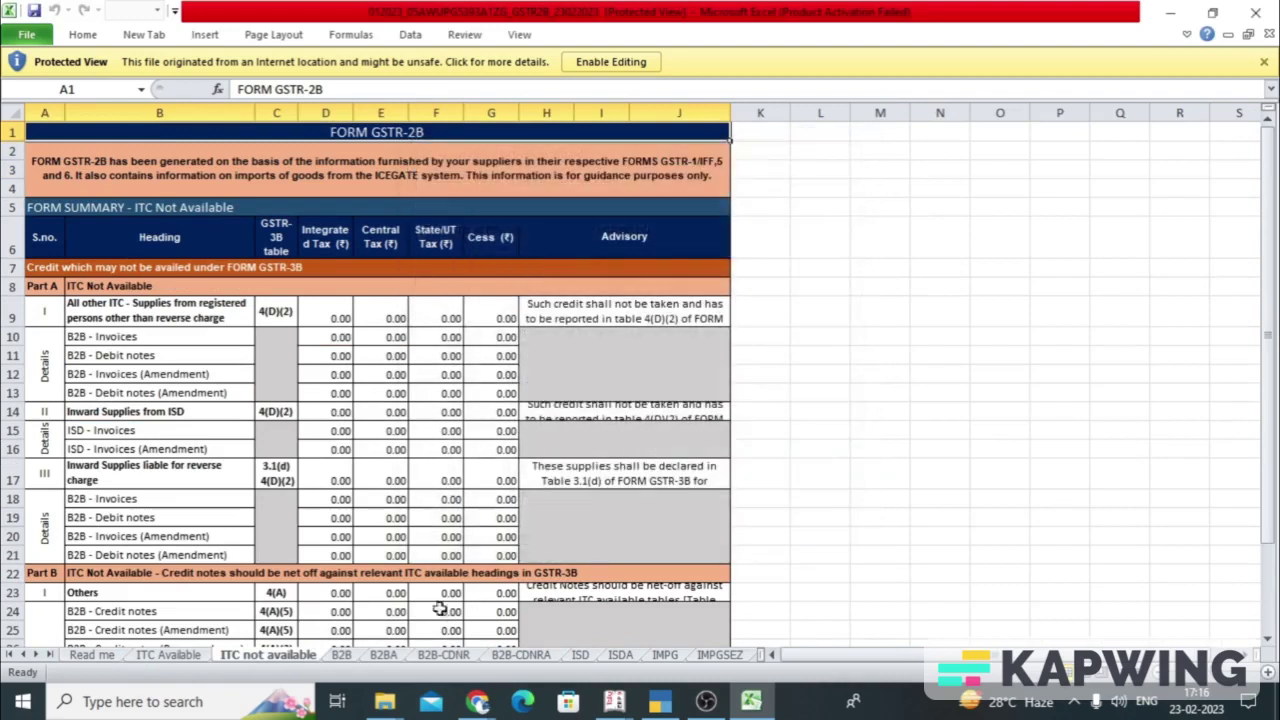
left_click(341, 655)
left_click(383, 655)
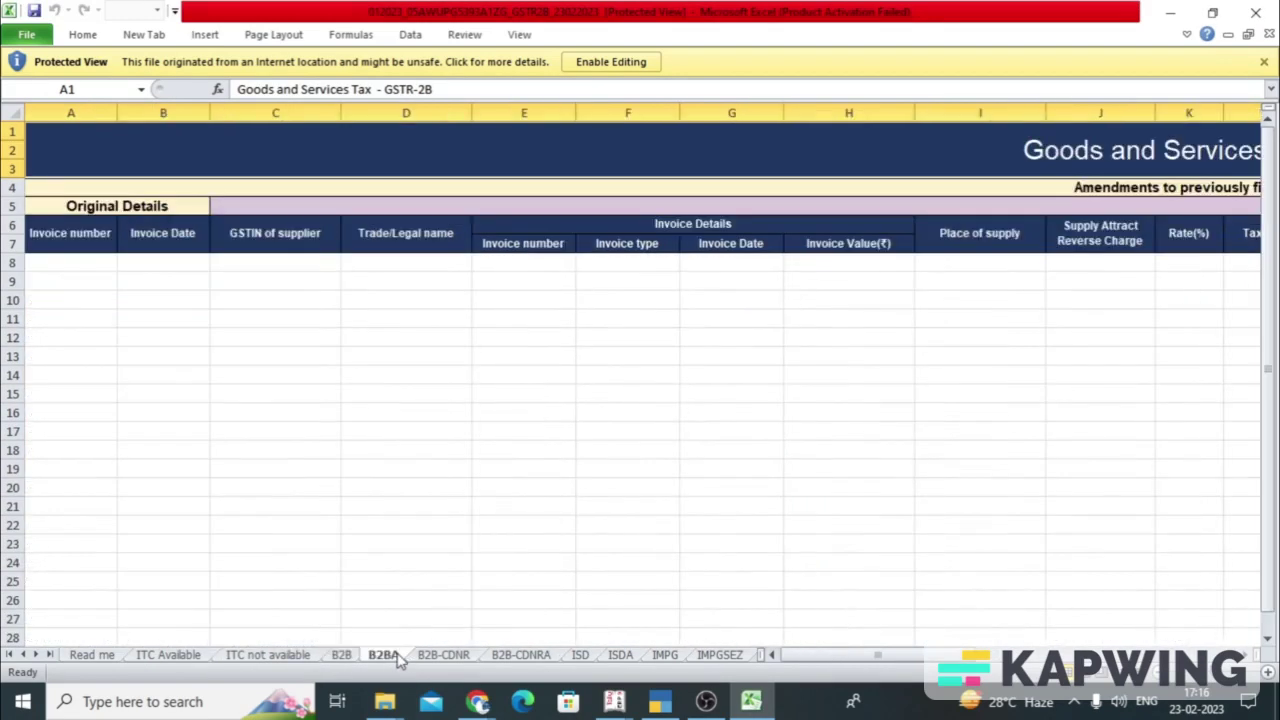